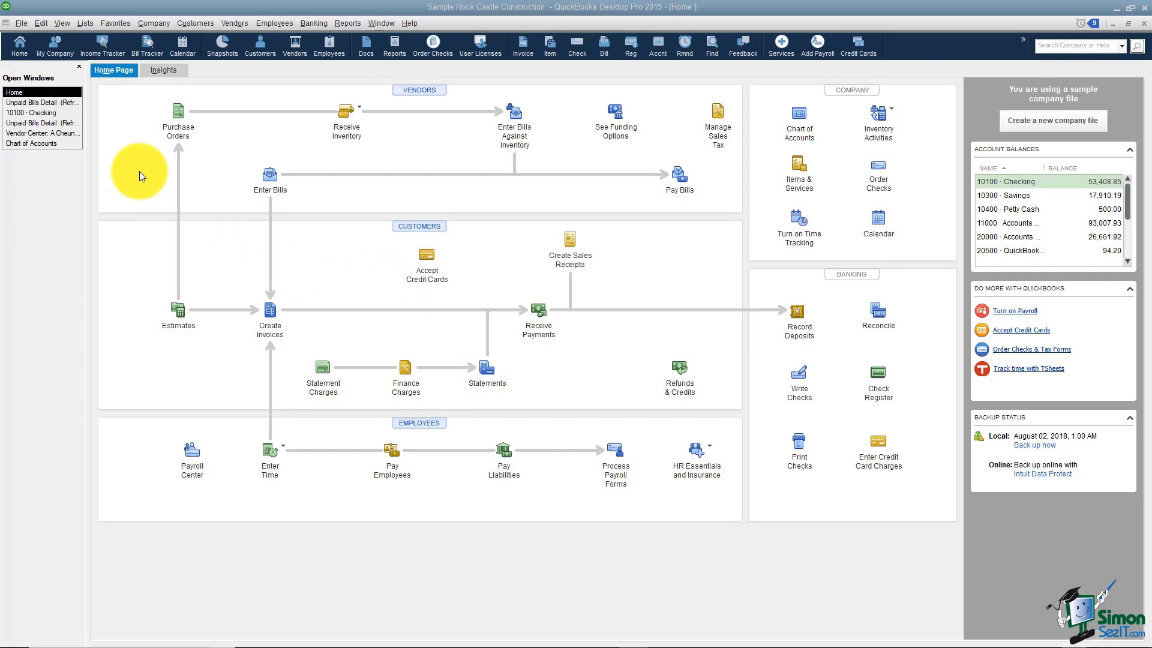
- After viewing the Unpaid Bills Detail report, start a vendor credit for Pelican Building Materials
click(40, 103)
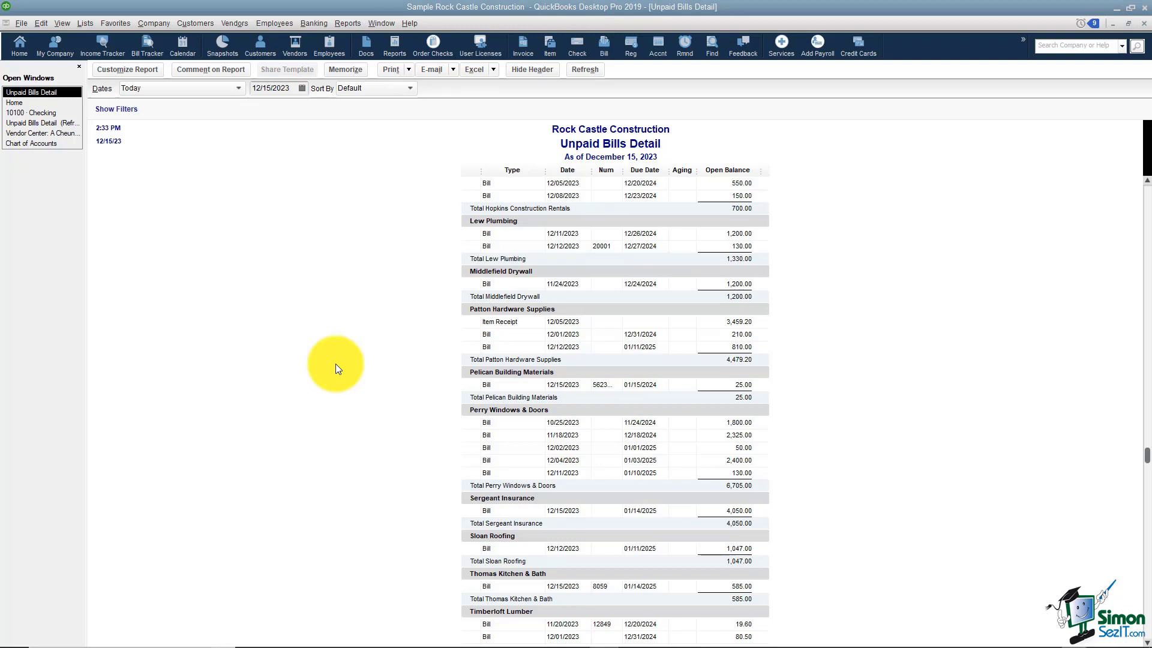
click(51, 109)
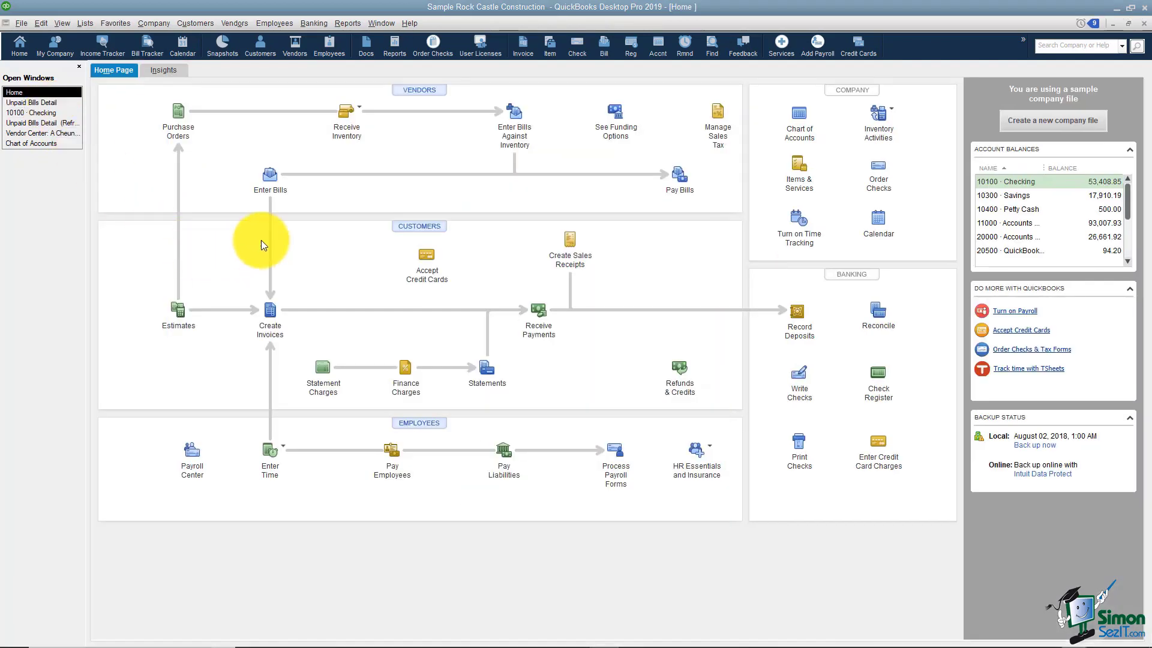
click(268, 180)
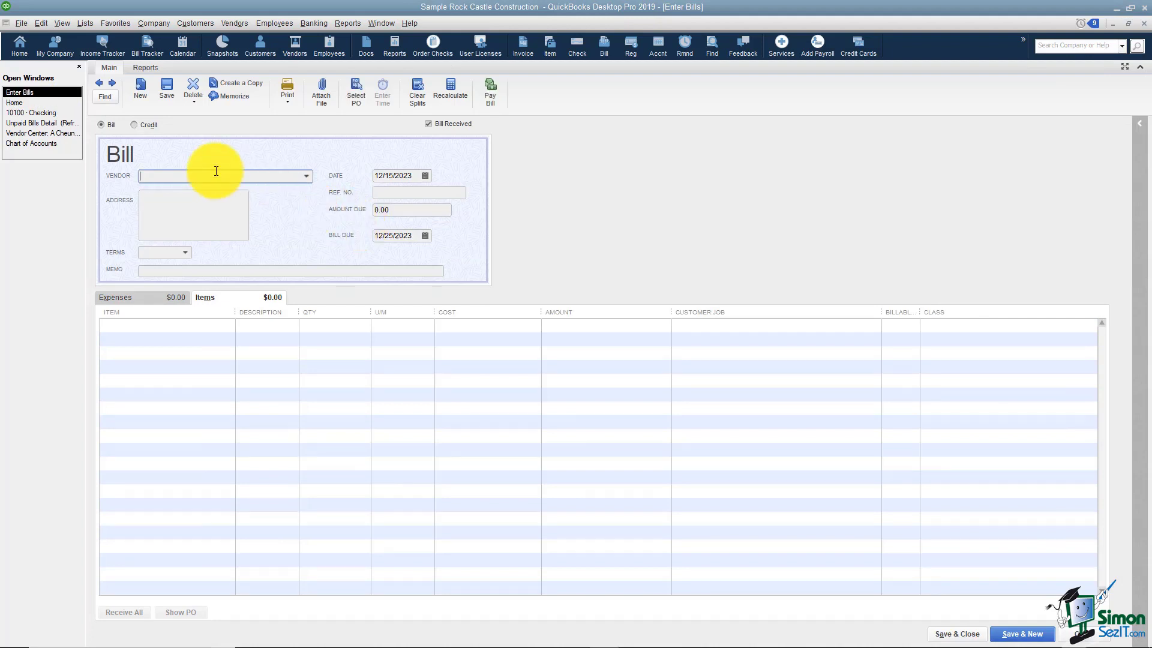
click(136, 125)
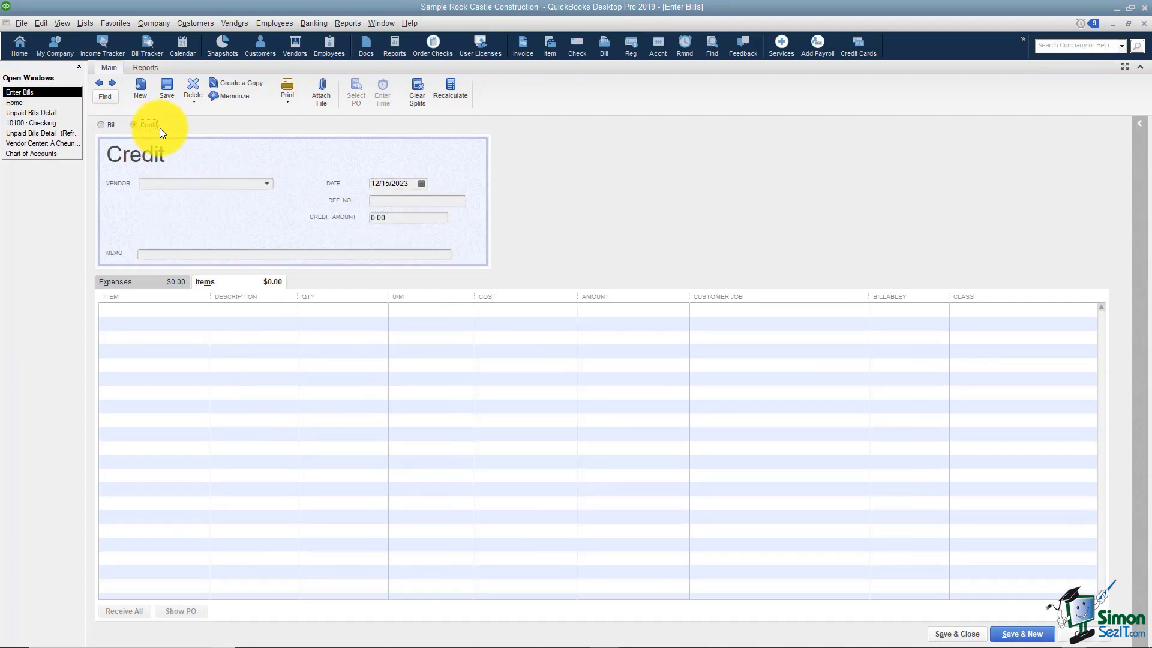
click(245, 183)
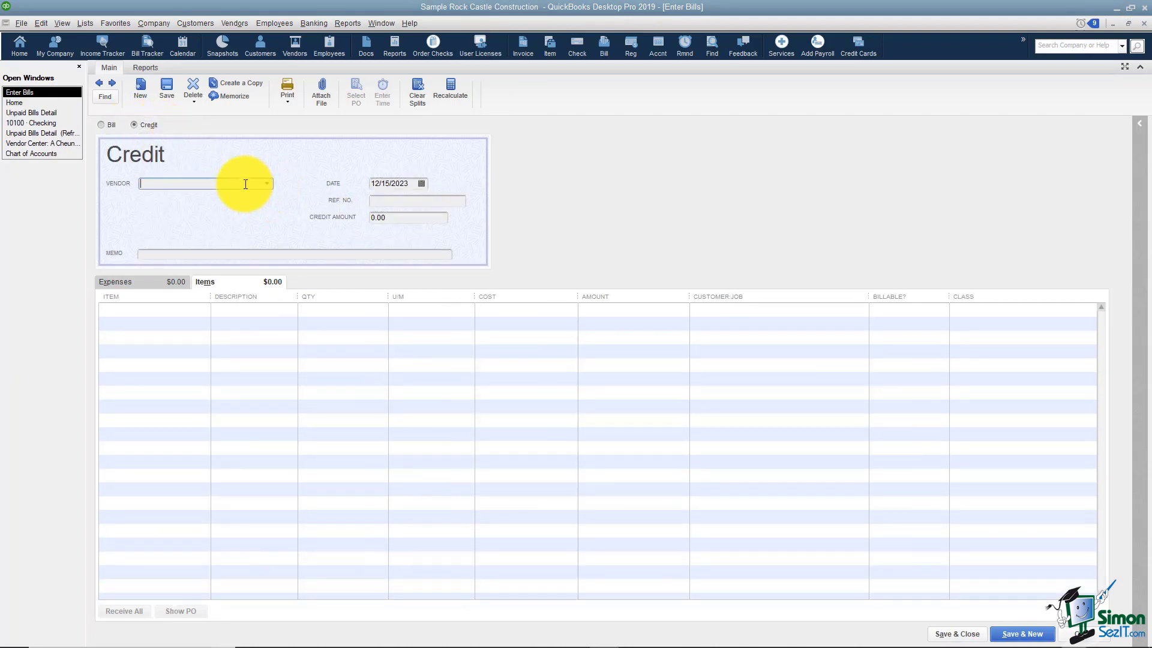
text(Pacific Paint Supplies)
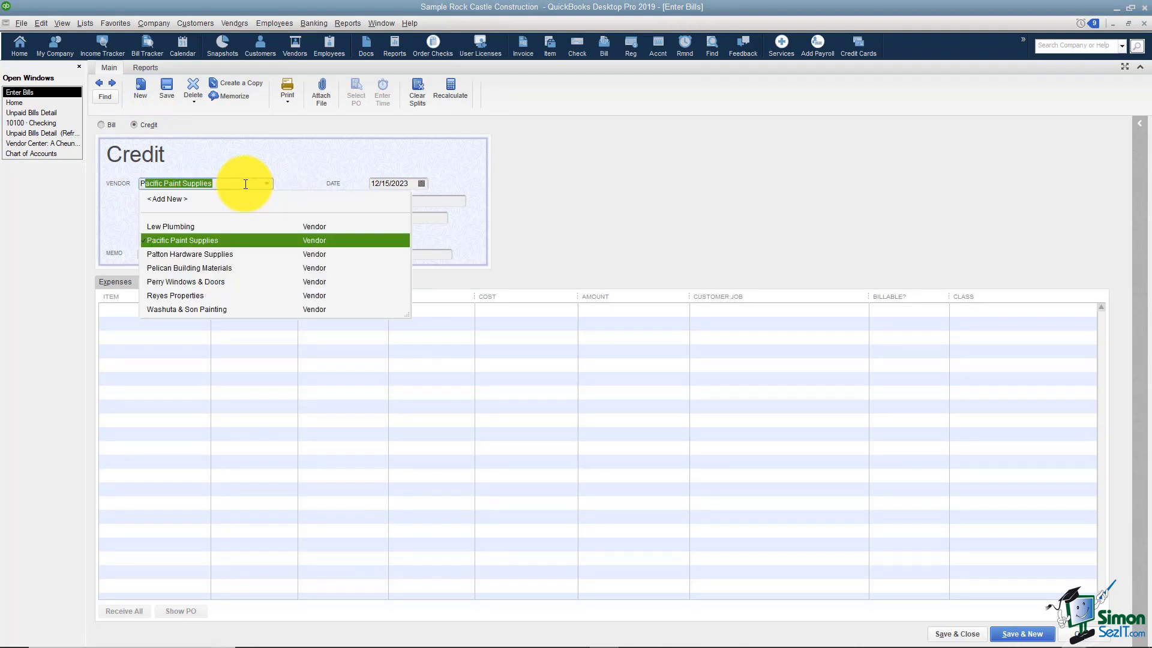
click(202, 269)
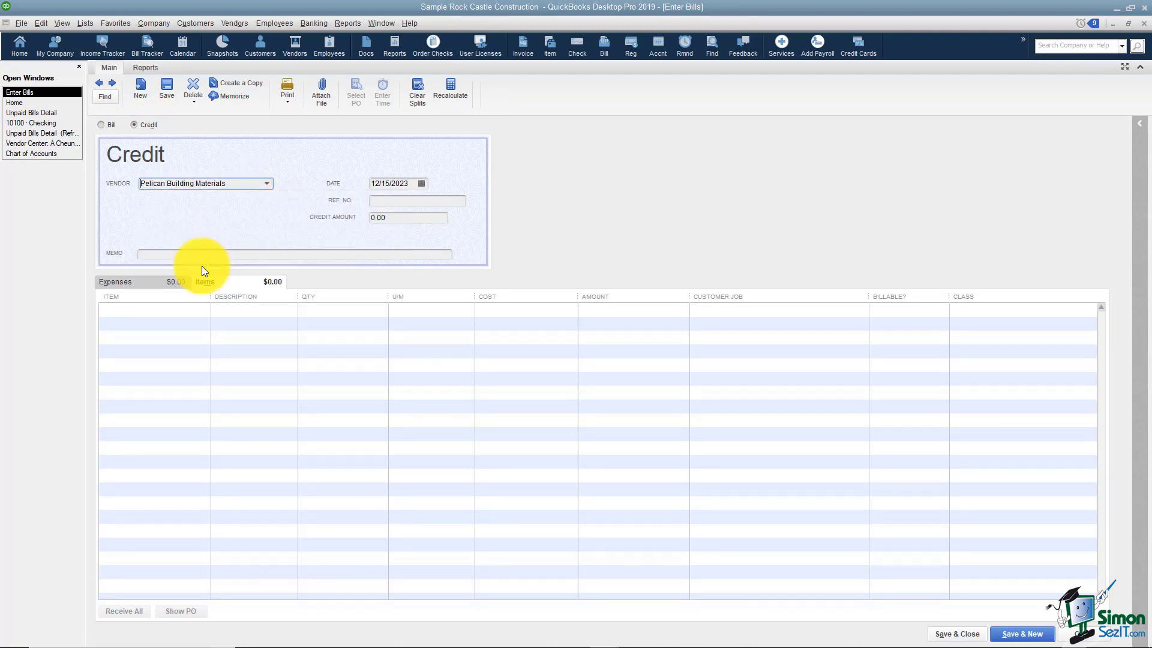
- Date the credit 01/12/2024, with reference 125369 and a 25.00 credit amount
click(422, 185)
click(468, 203)
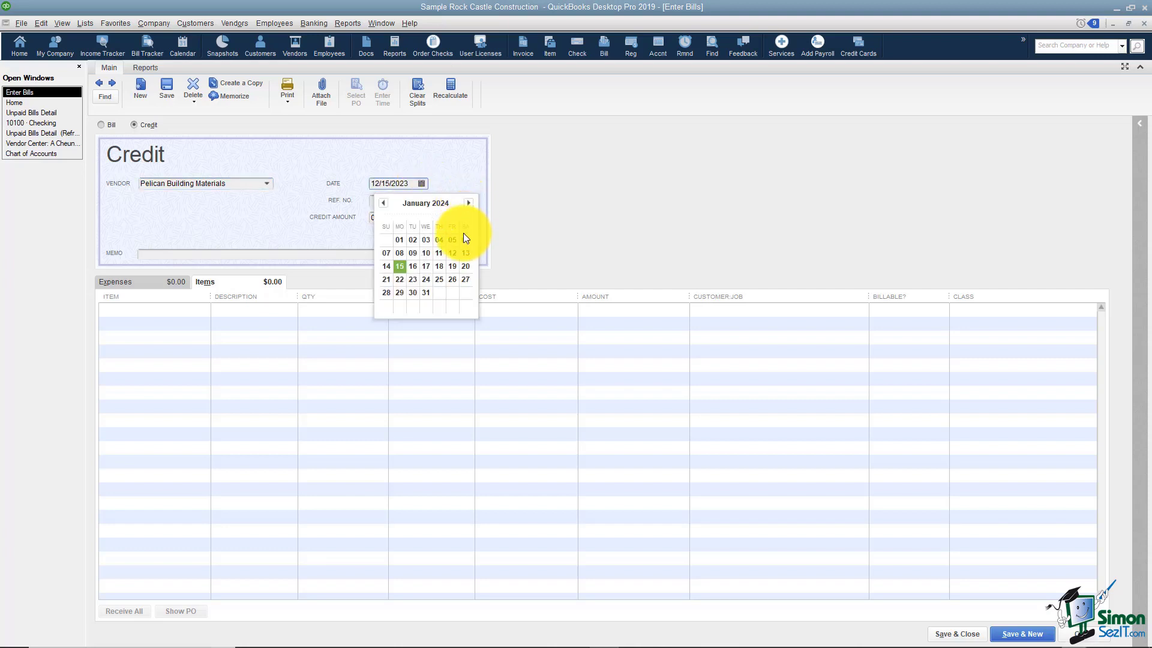
click(451, 253)
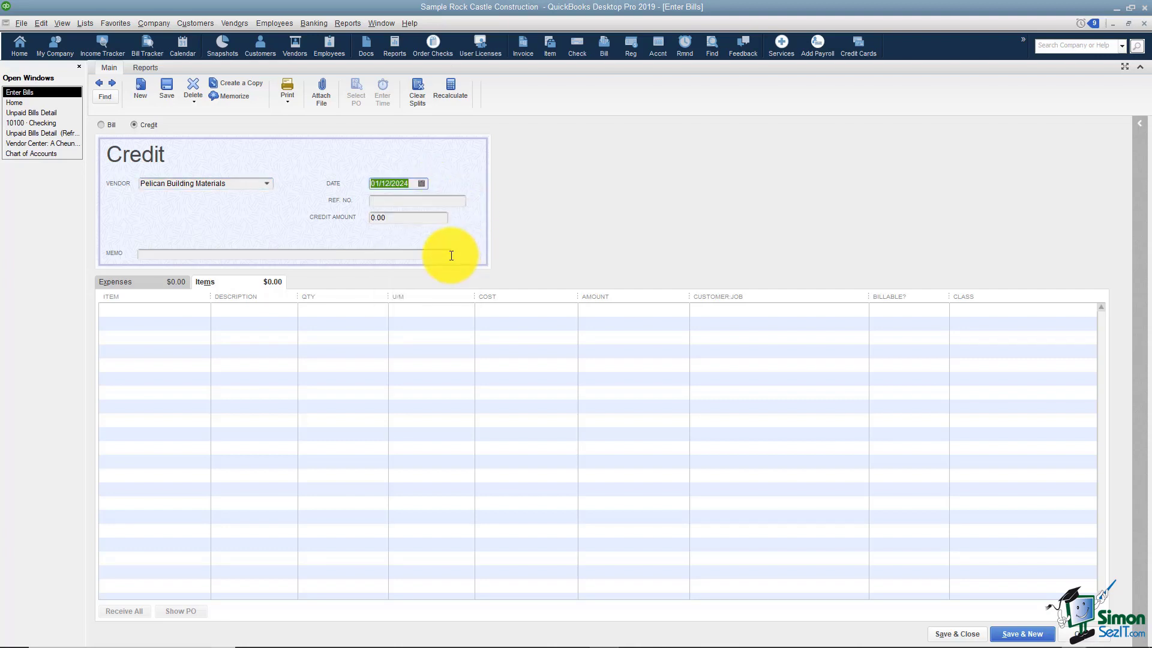
key(Tab)
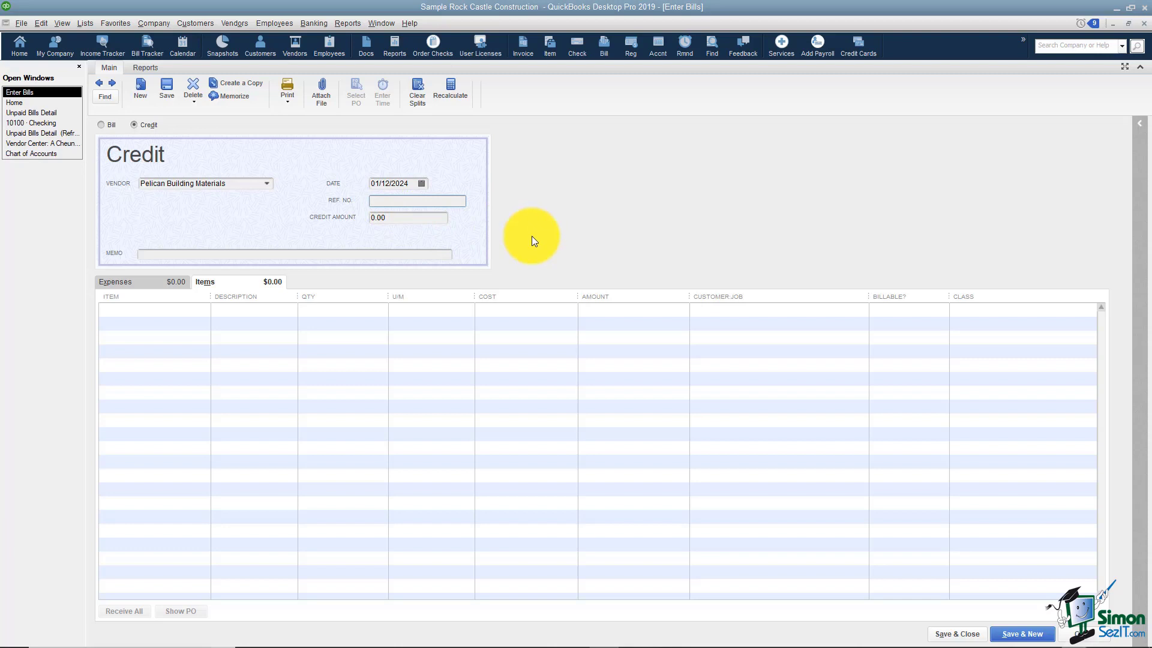
text(125369)
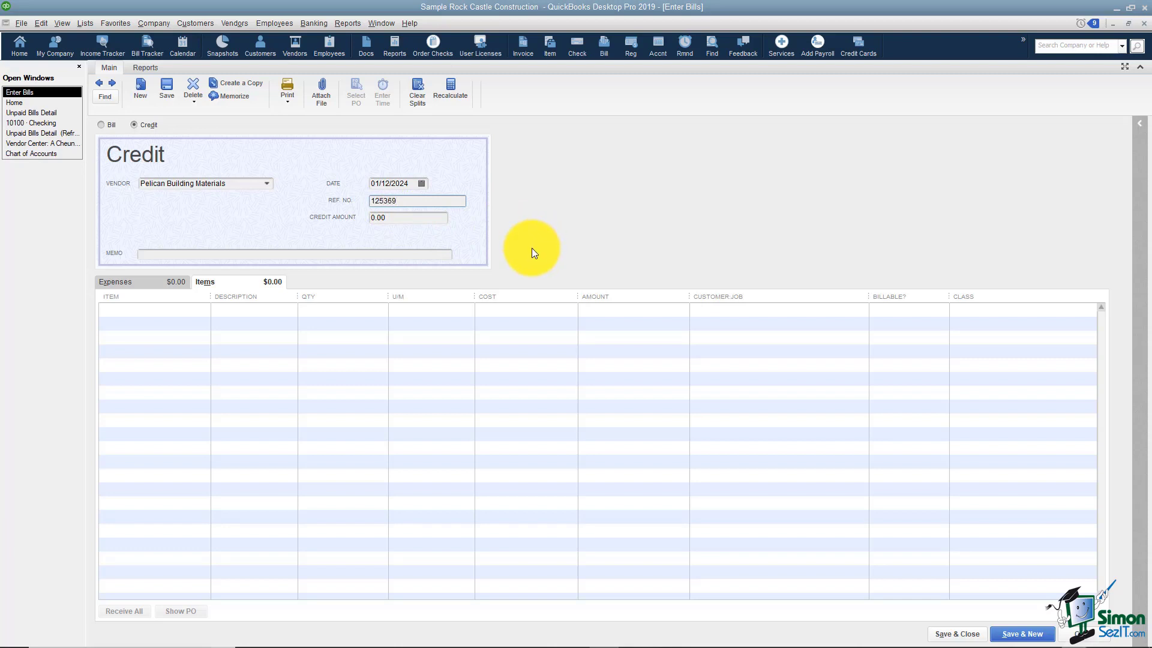
click(405, 218)
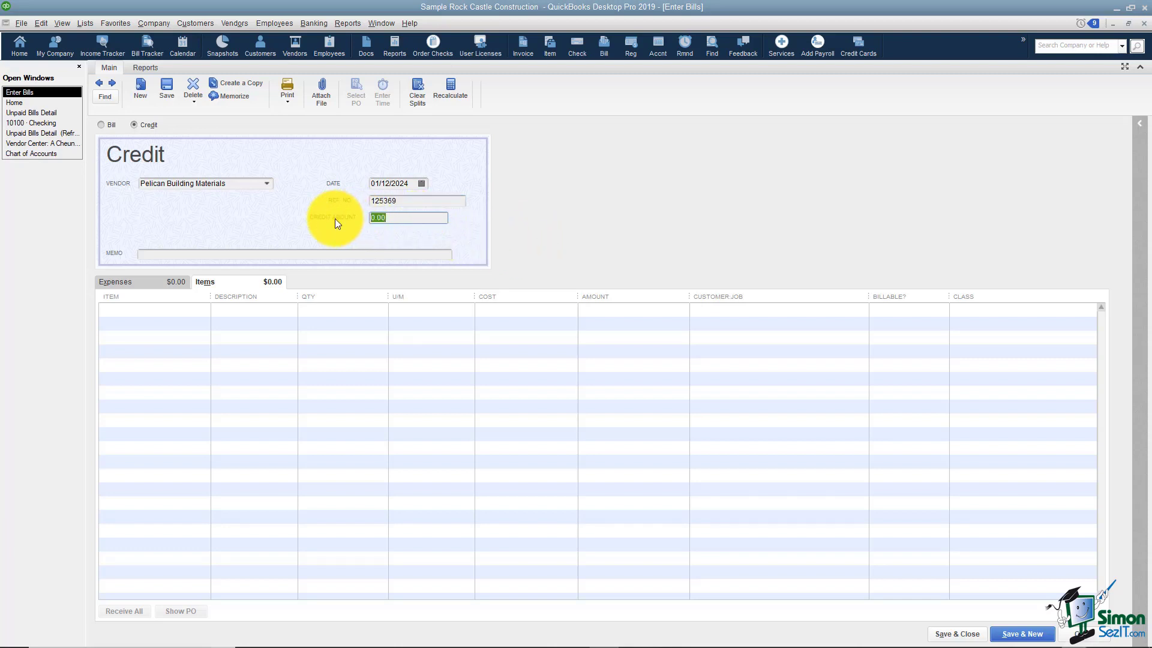
text(25)
key(Tab)
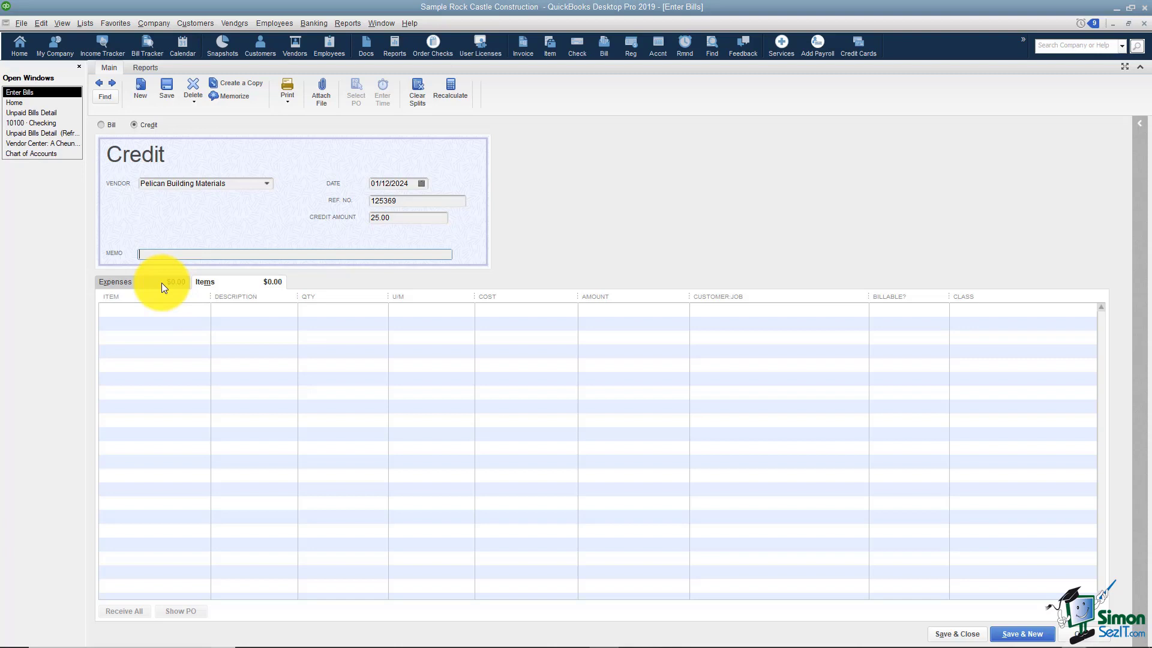
- Add an itemized Framing line to the credit: quantity 1 at 25.00
click(216, 285)
click(270, 310)
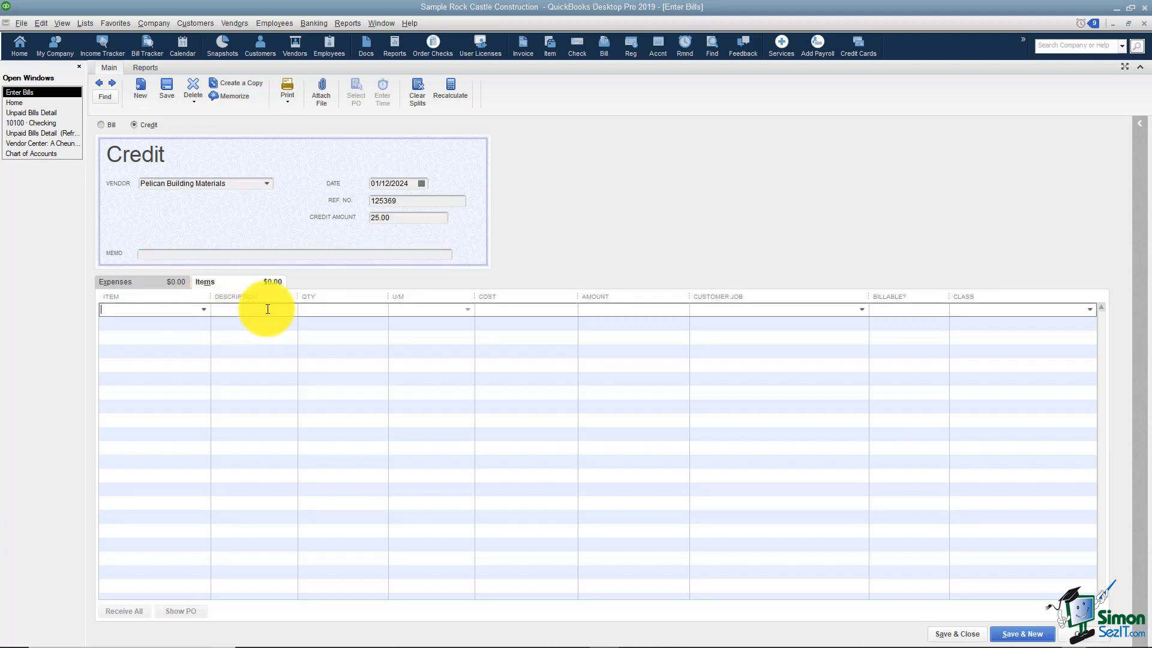
text(Framing)
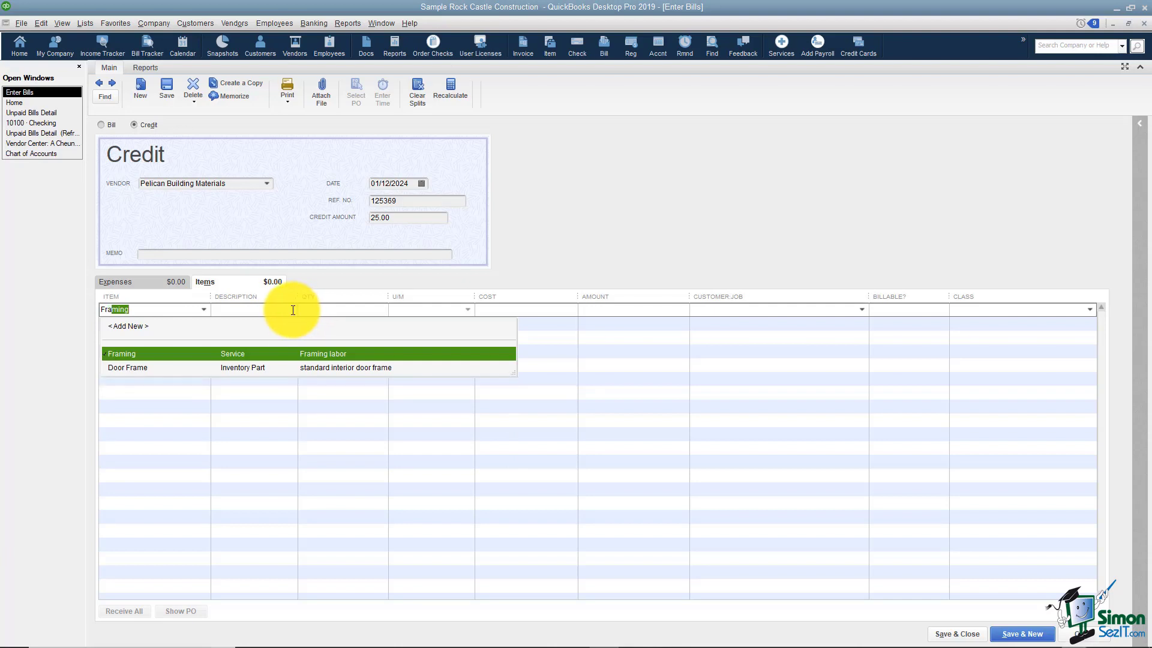
key(Tab)
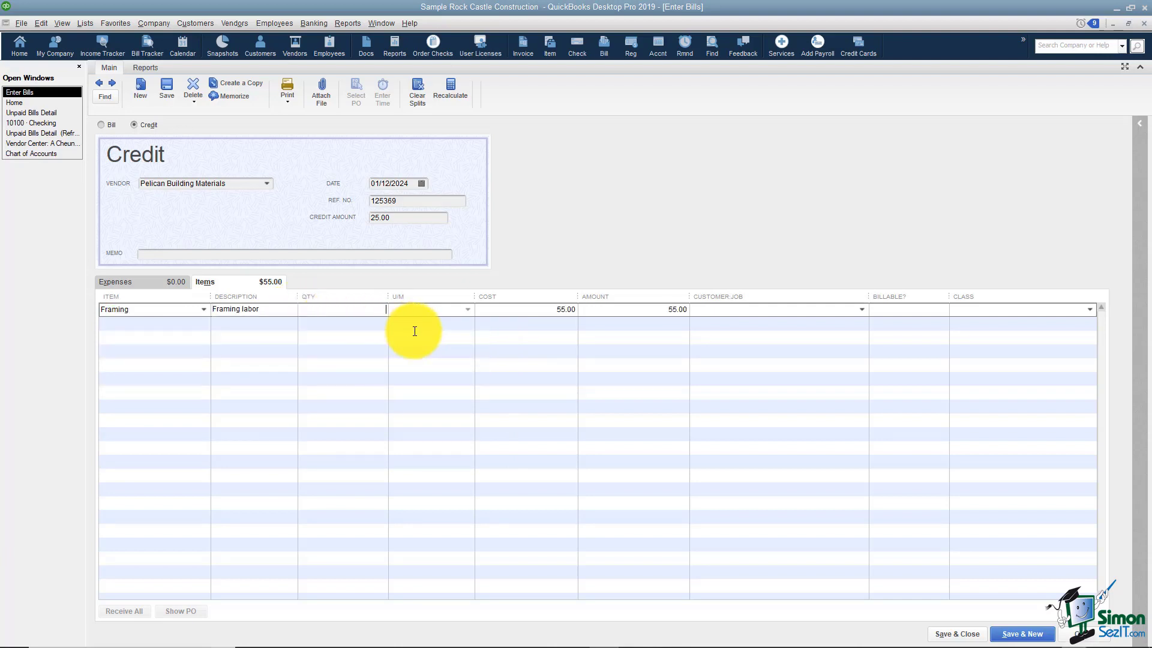
text(1)
key(Tab)
text(25)
key(Tab)
key(Tab)
click(861, 310)
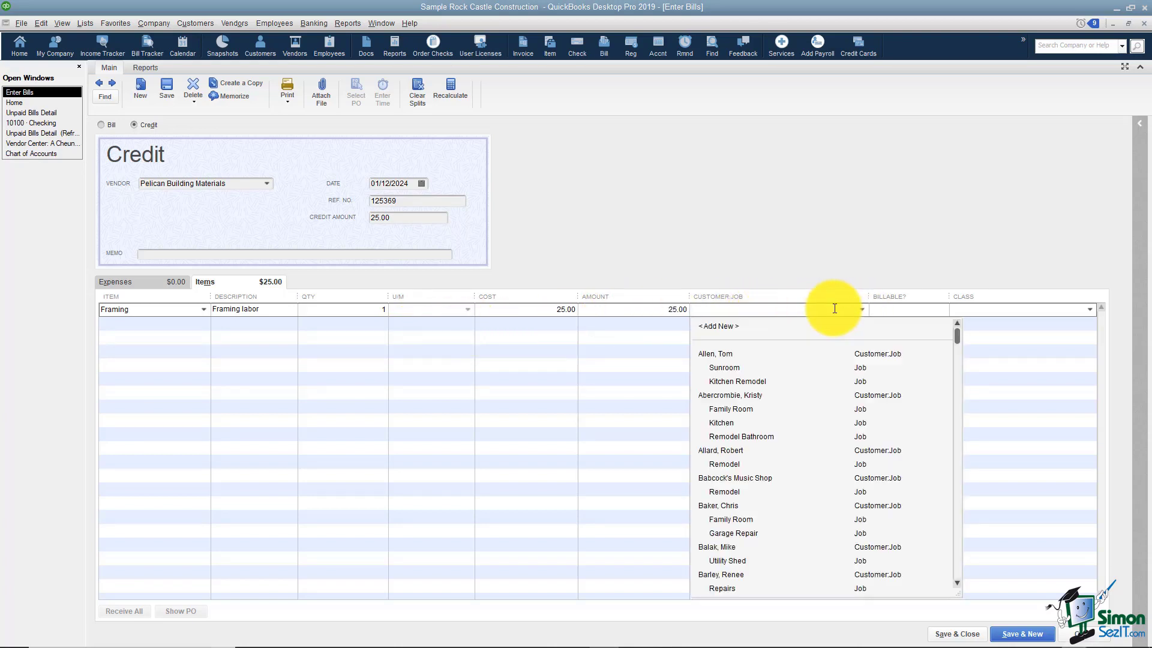
click(736, 366)
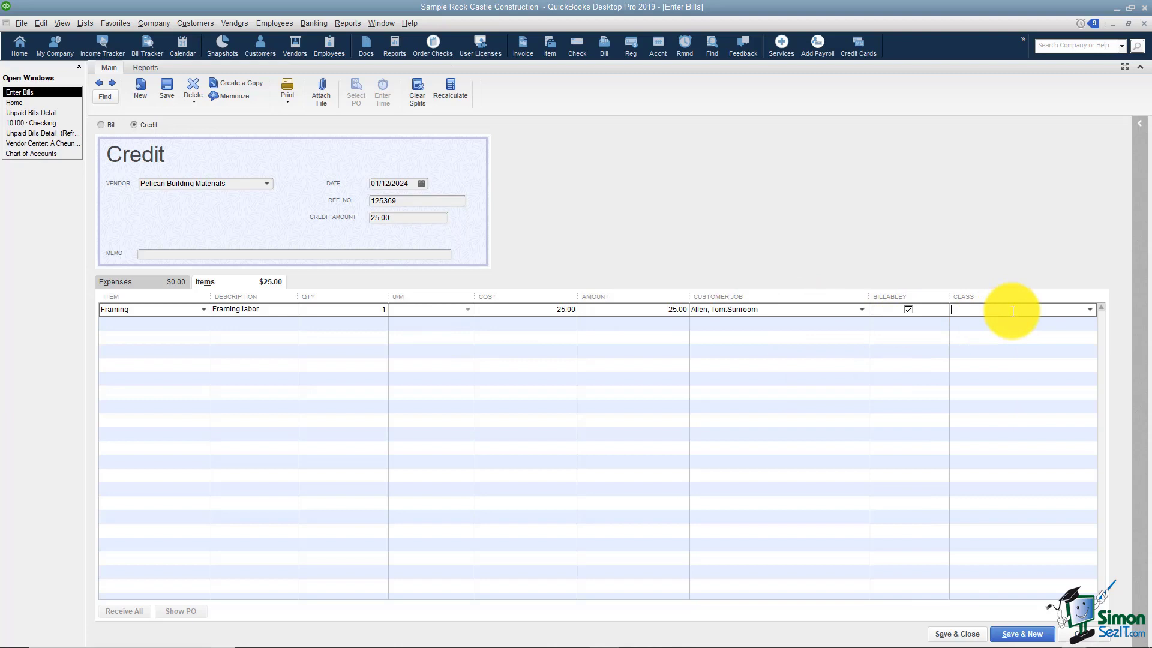
click(1089, 309)
click(989, 368)
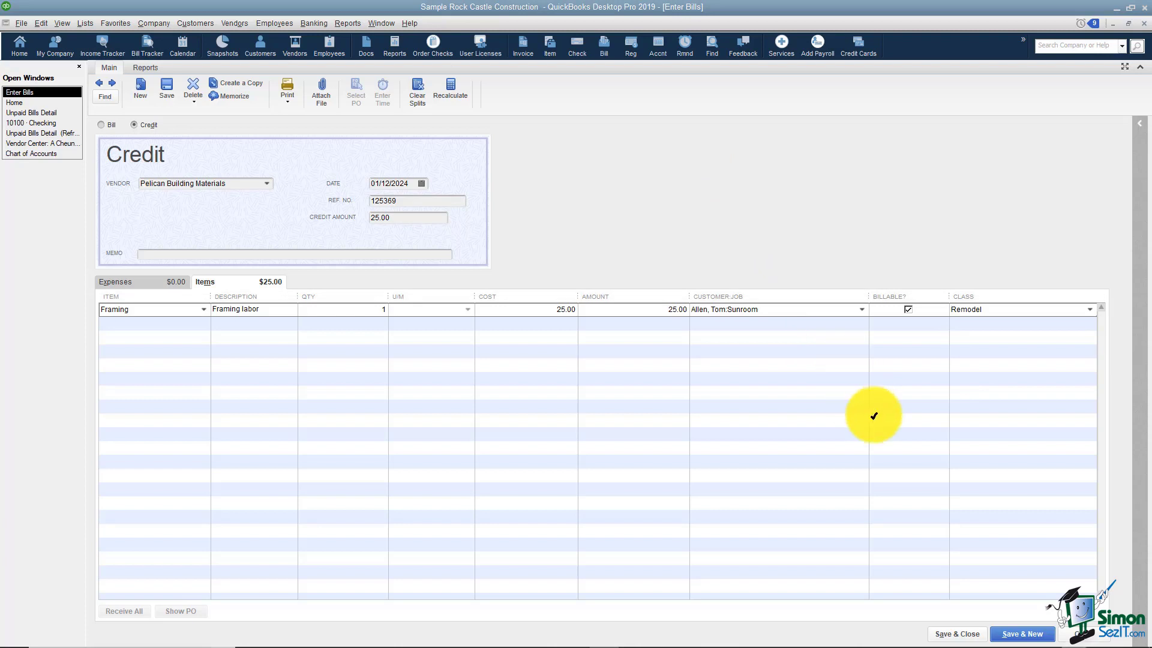
click(949, 634)
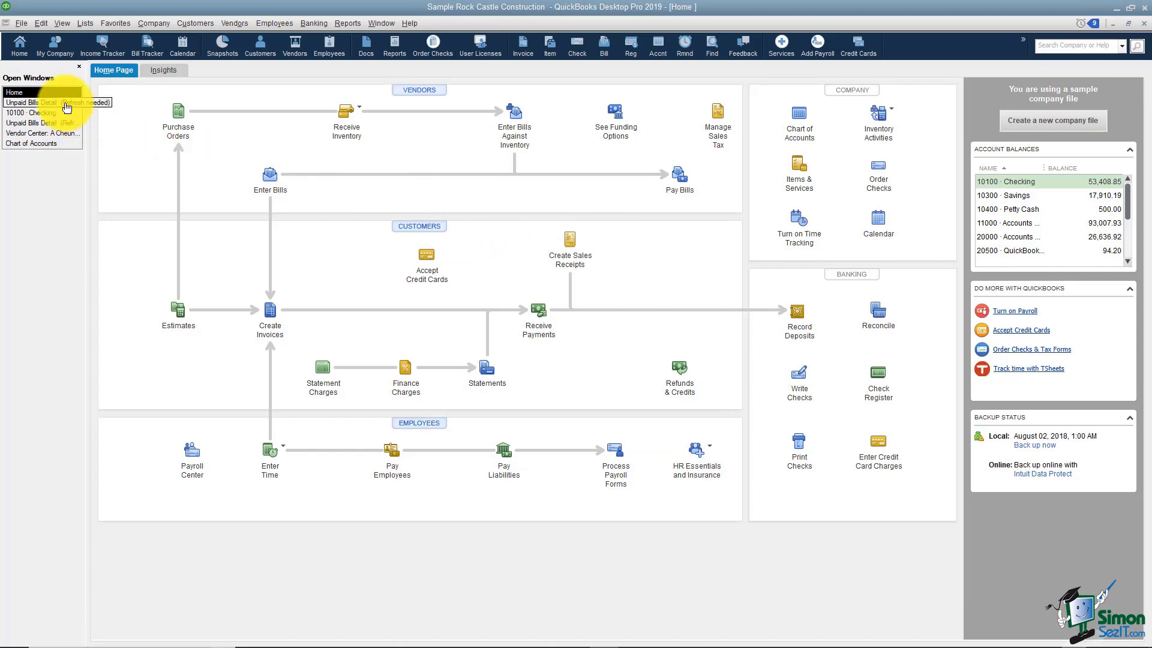
- Date the Unpaid Bills Detail report 01/31/2024, check Pelican nets 0.00, then go Home
click(37, 103)
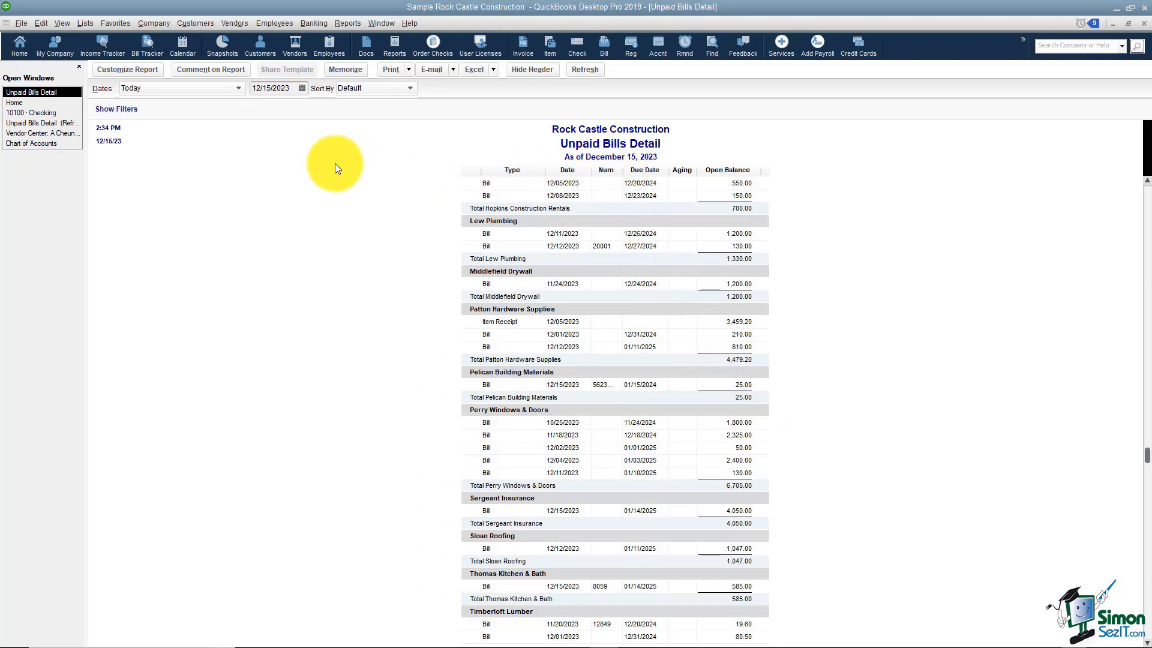
click(302, 88)
click(343, 109)
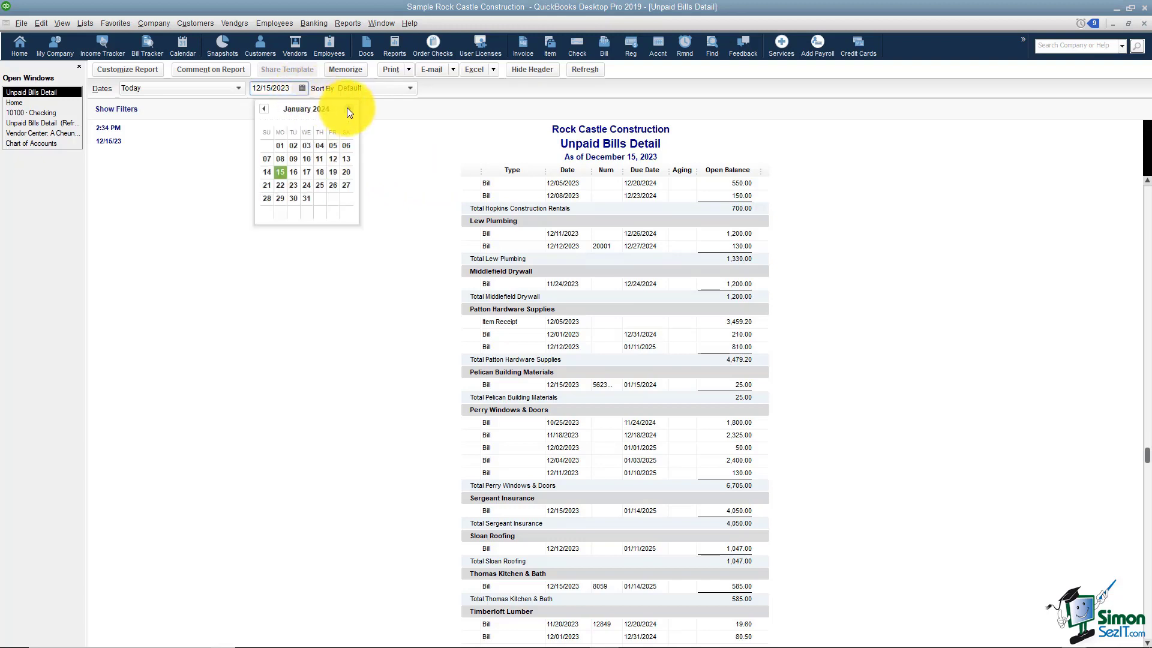
click(307, 201)
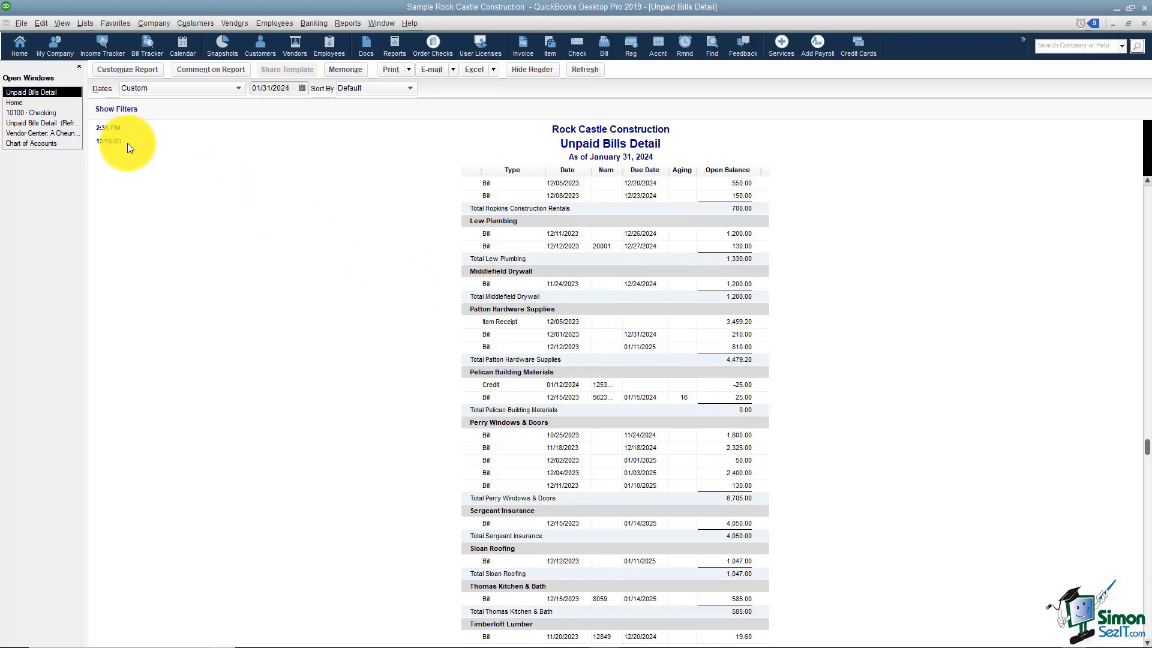
click(16, 103)
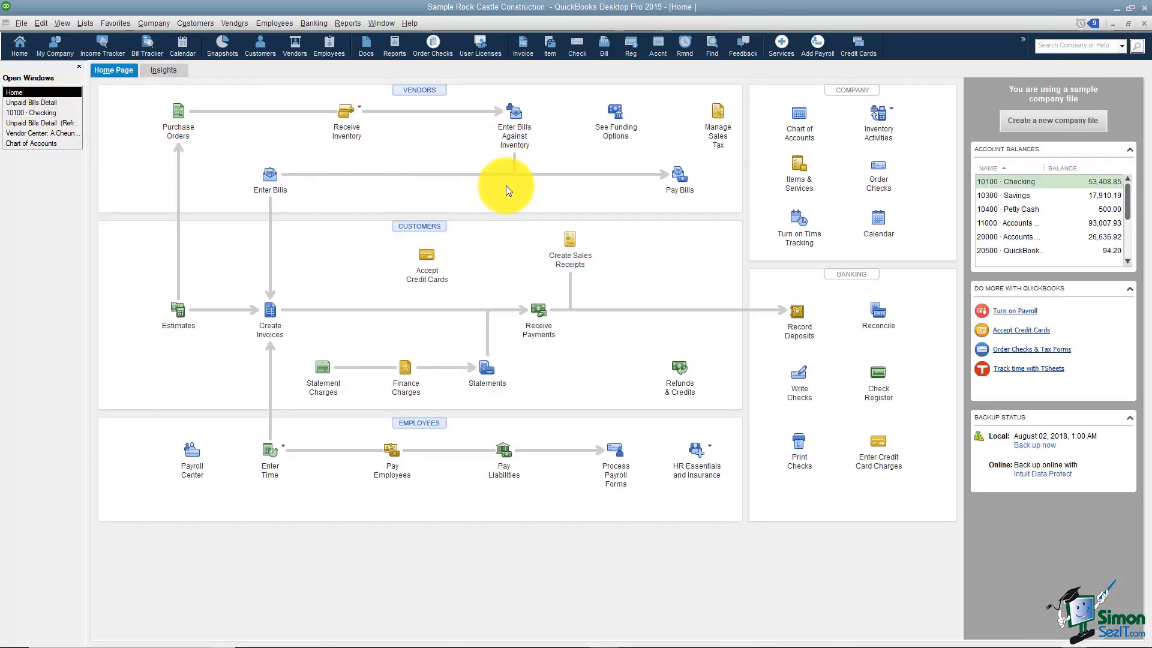
- In Pay Bills, check Pelican Building Materials' 25.00 bill and apply its 25.00 credit
click(681, 179)
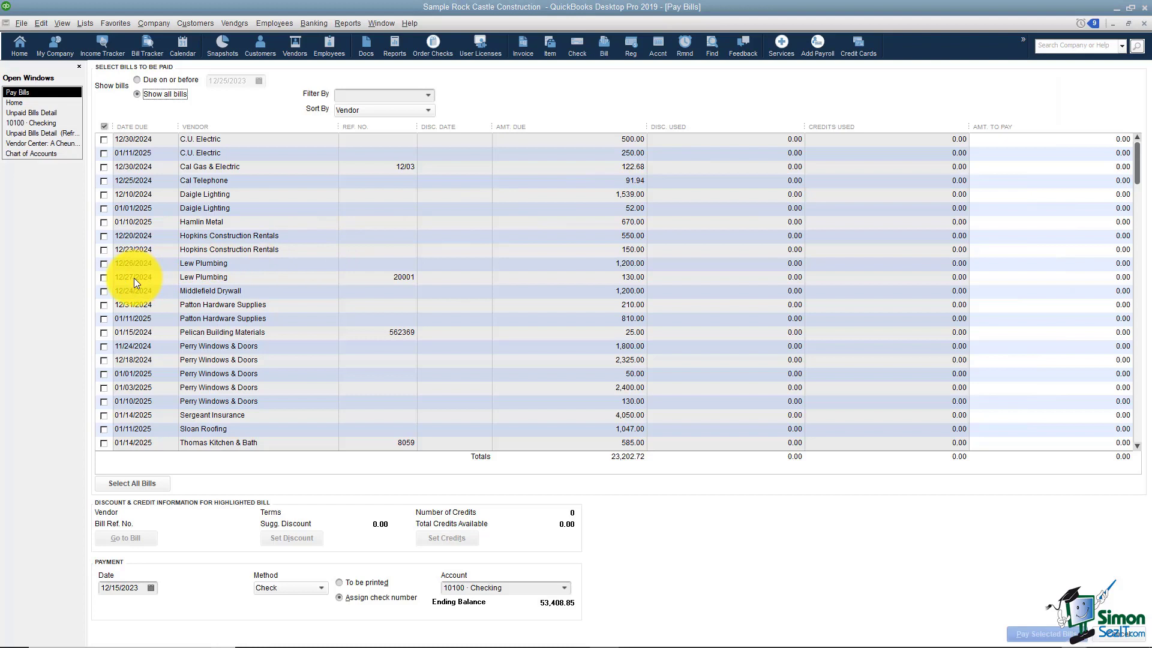
click(104, 333)
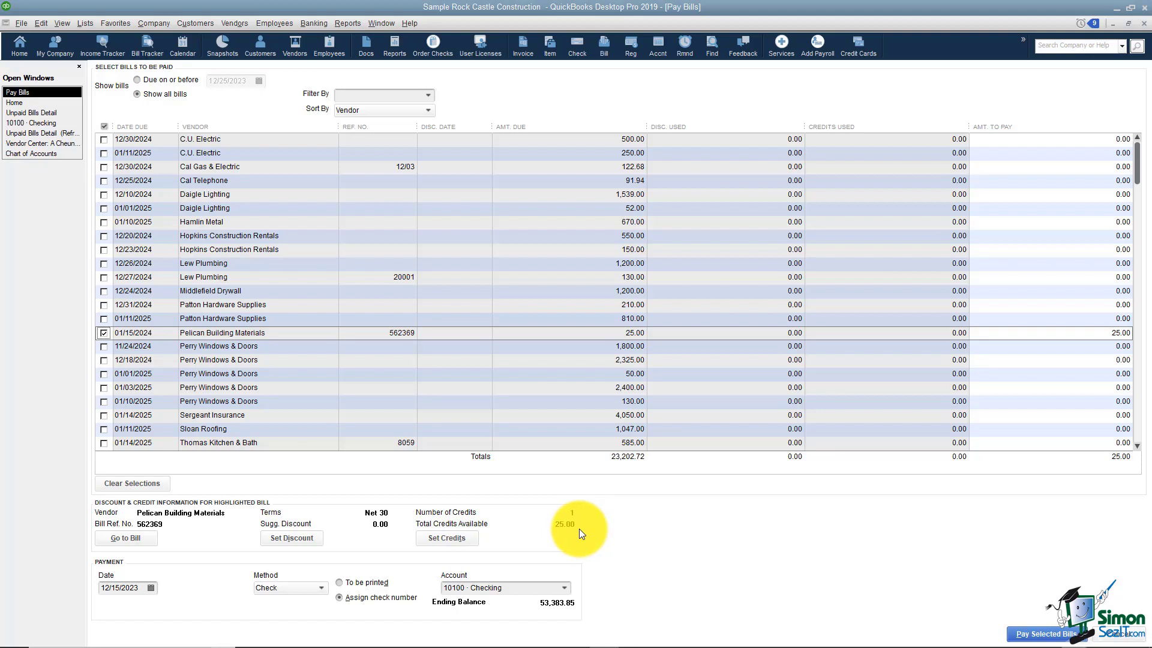
click(441, 541)
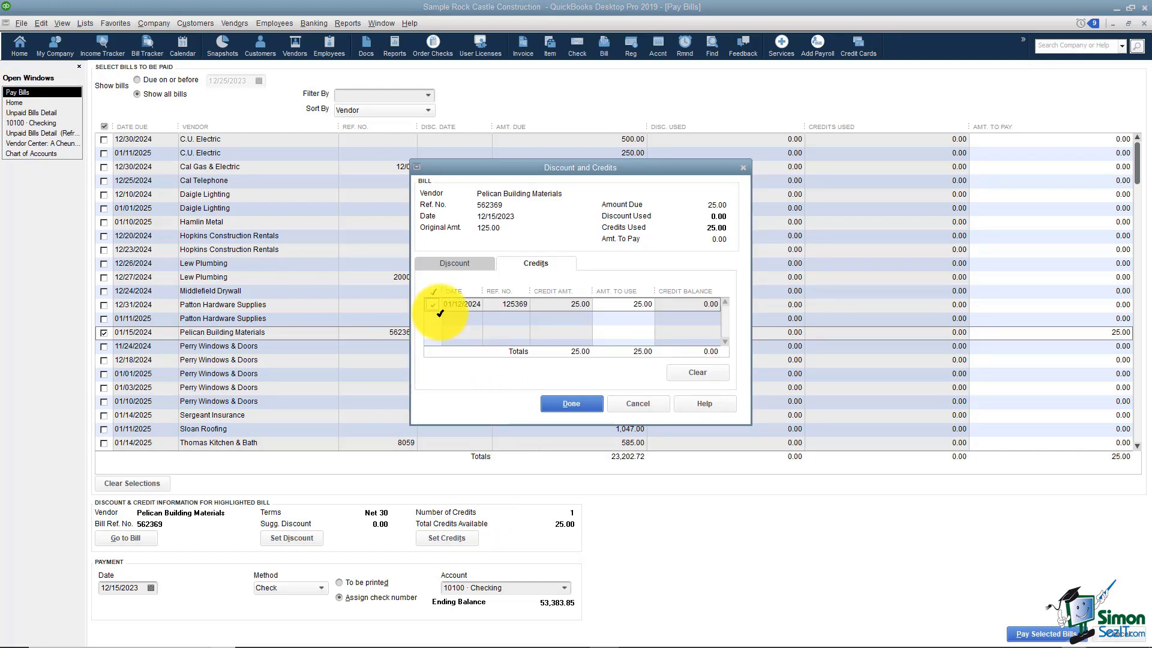
- Accept the 25.00 credit, pay the Pelican bill for 0.00, and dismiss the summary
click(572, 405)
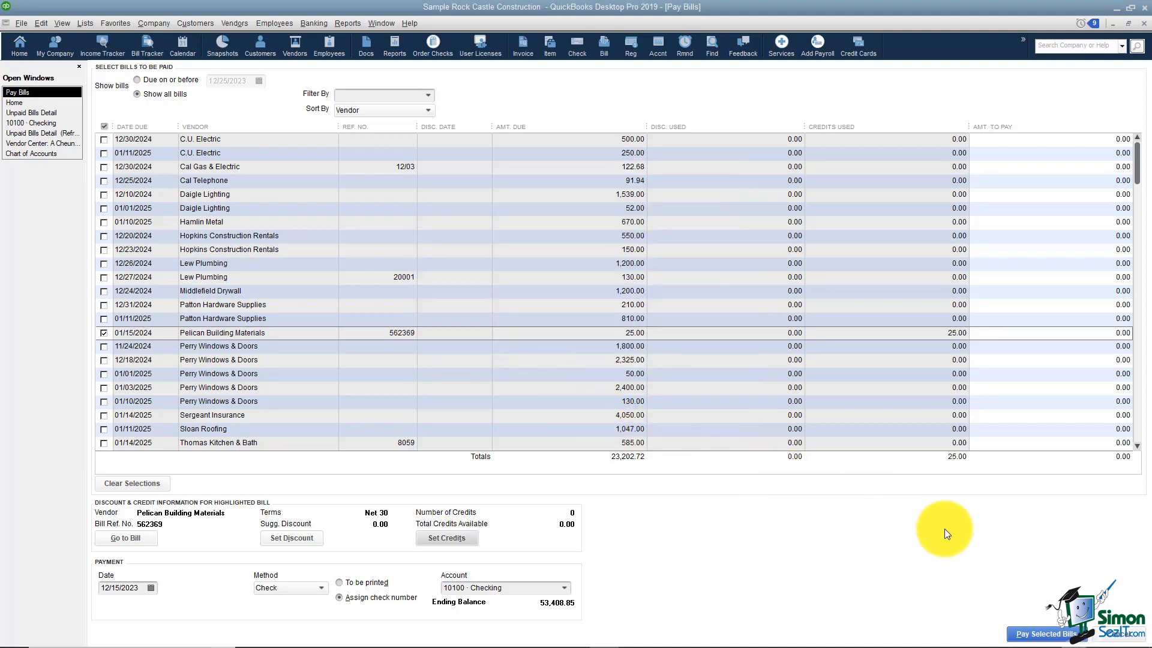
click(1044, 634)
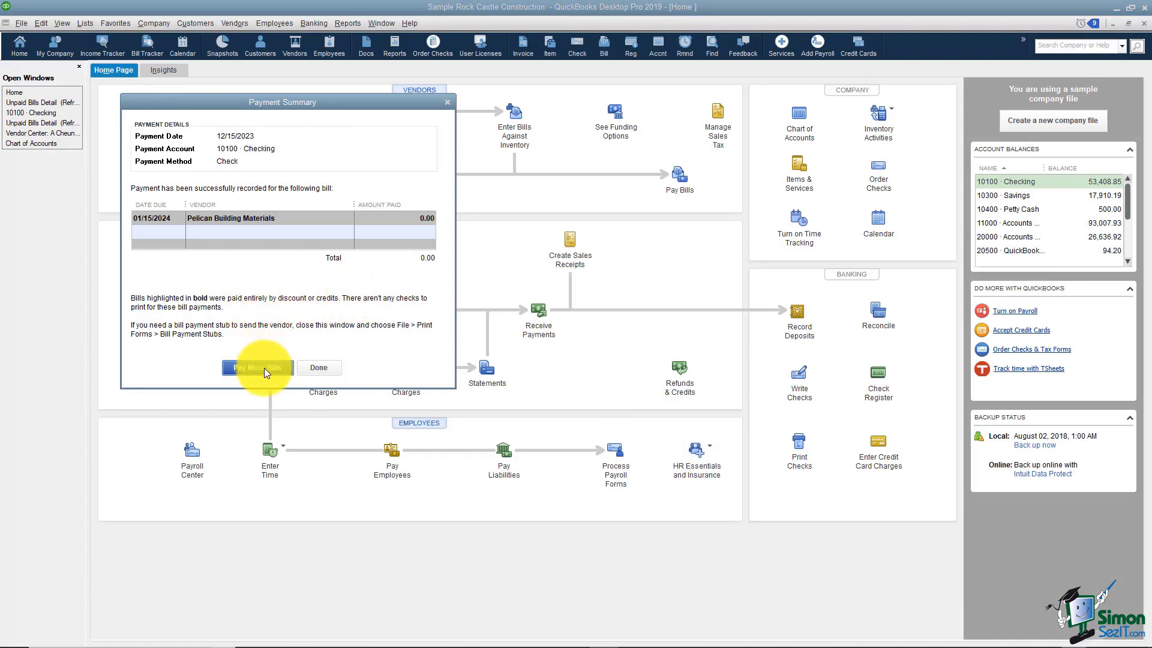
click(309, 369)
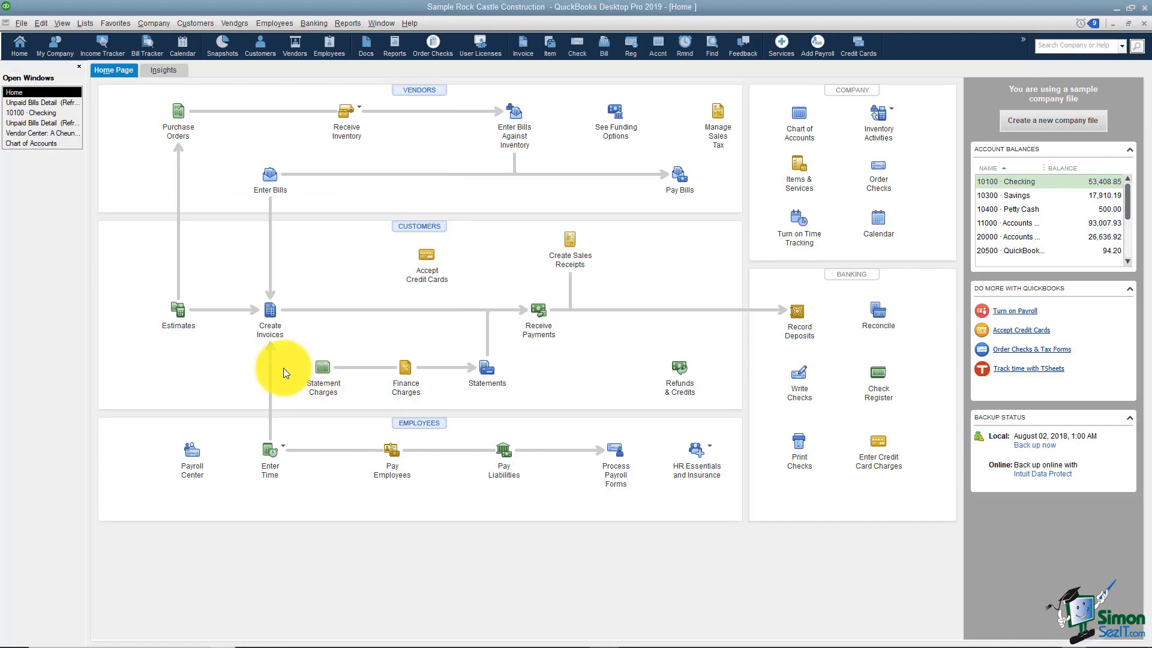
- Reopen the Unpaid Bills Detail report, verify Pelican Building Materials is absent, and close it
click(41, 101)
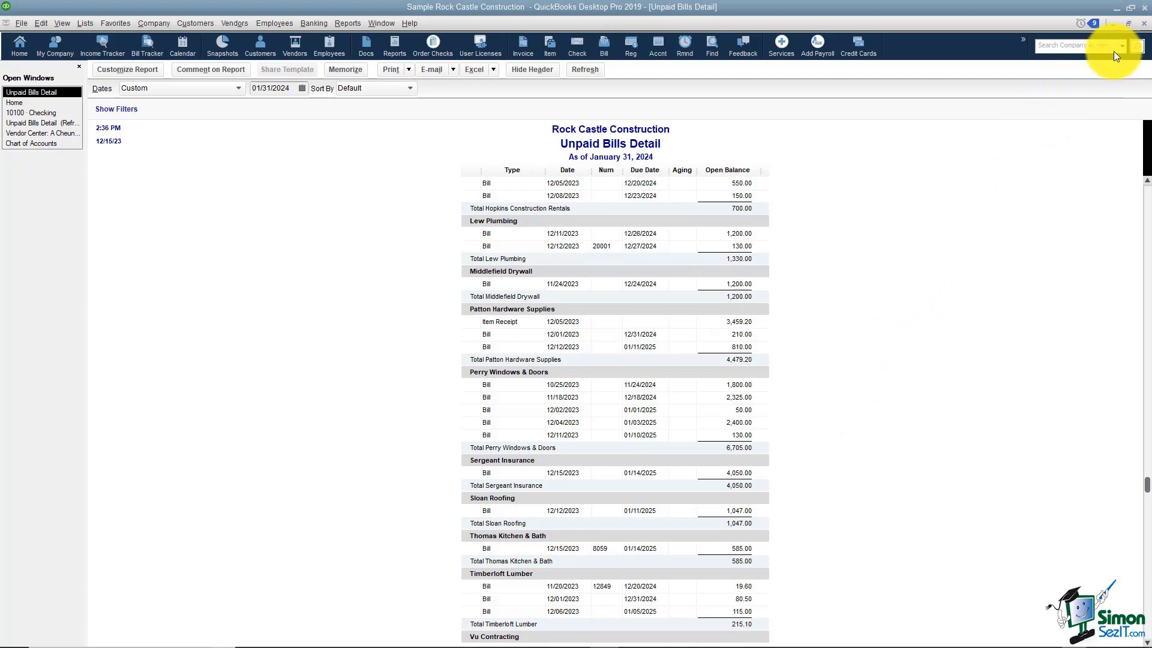
click(1141, 33)
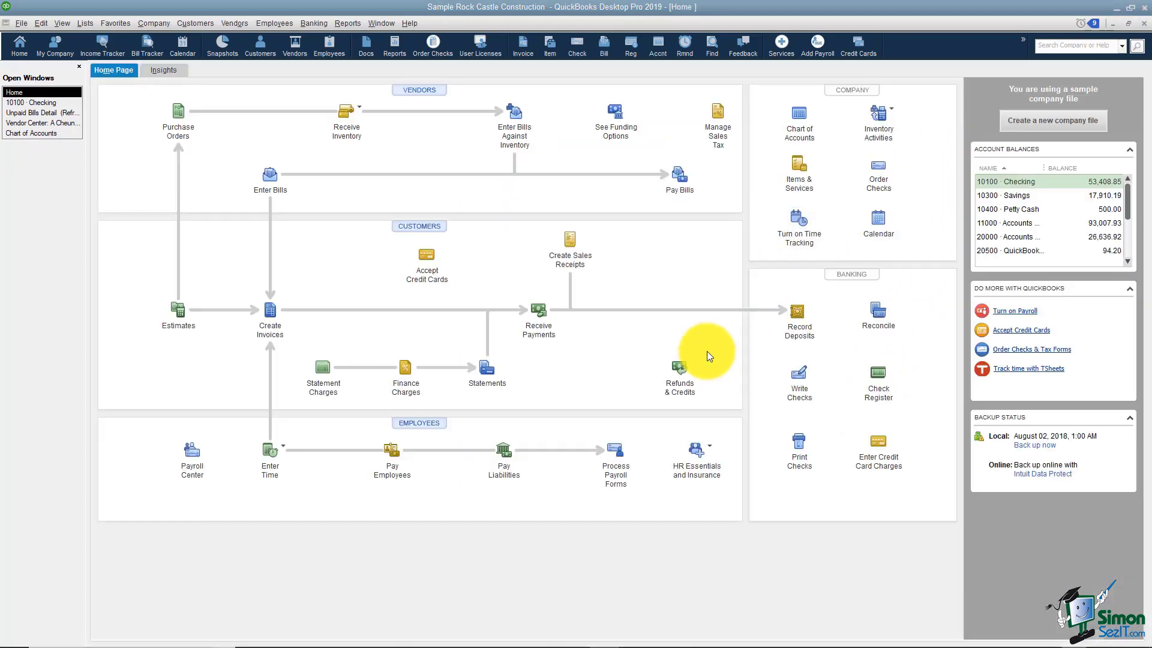